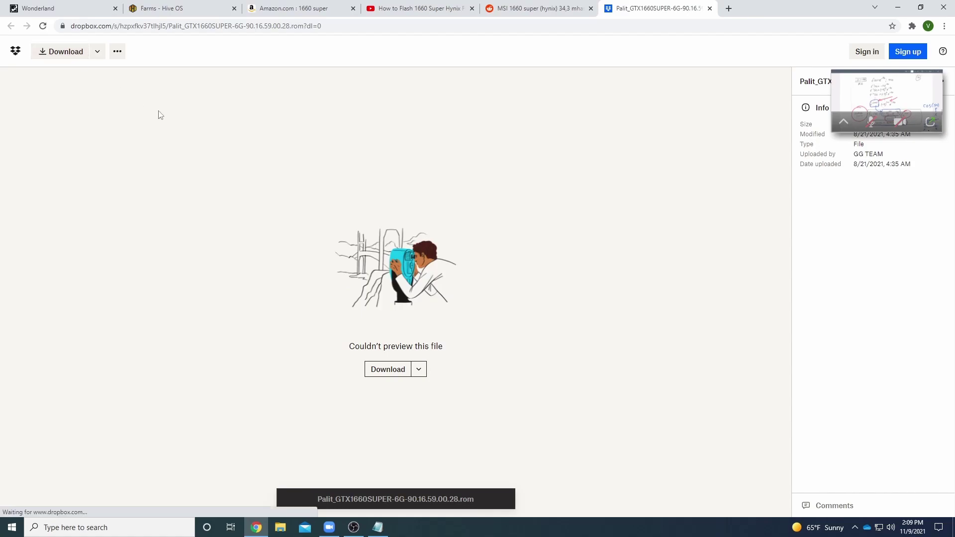
# Close the Dropbox download page for the Palit GTX 1660 Super ROM.
pyautogui.click(710, 9)
pyautogui.click(184, 11)
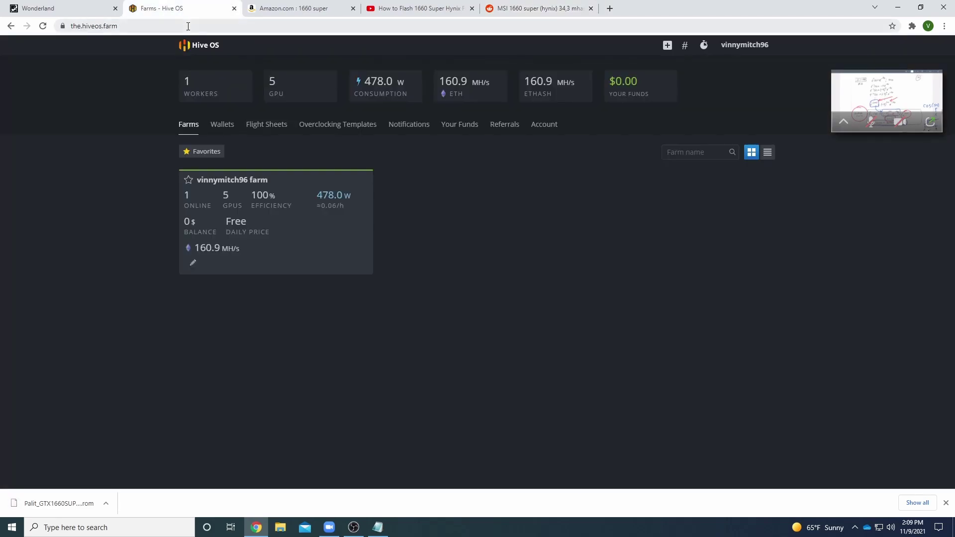
pyautogui.write('hiveos.fa')
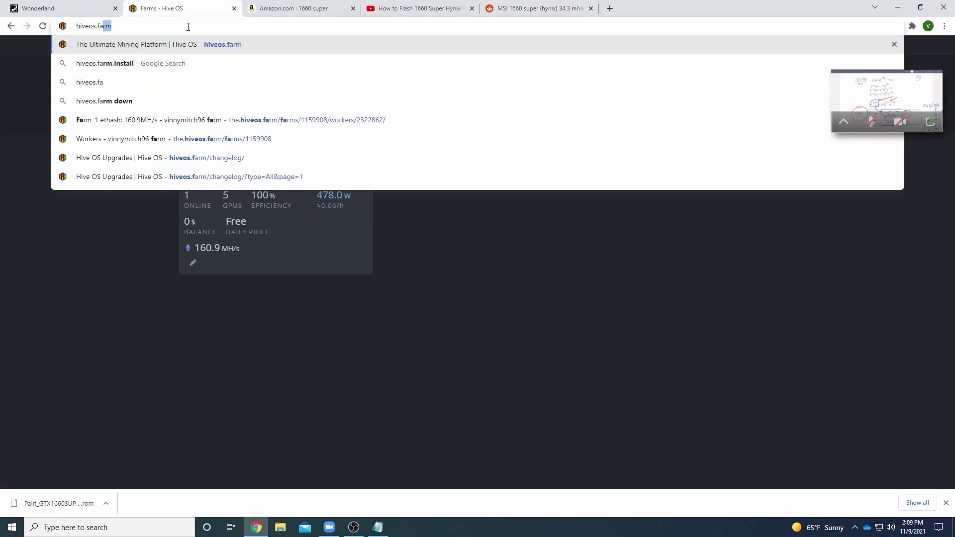
pyautogui.write('rm')
pyautogui.press('Return')
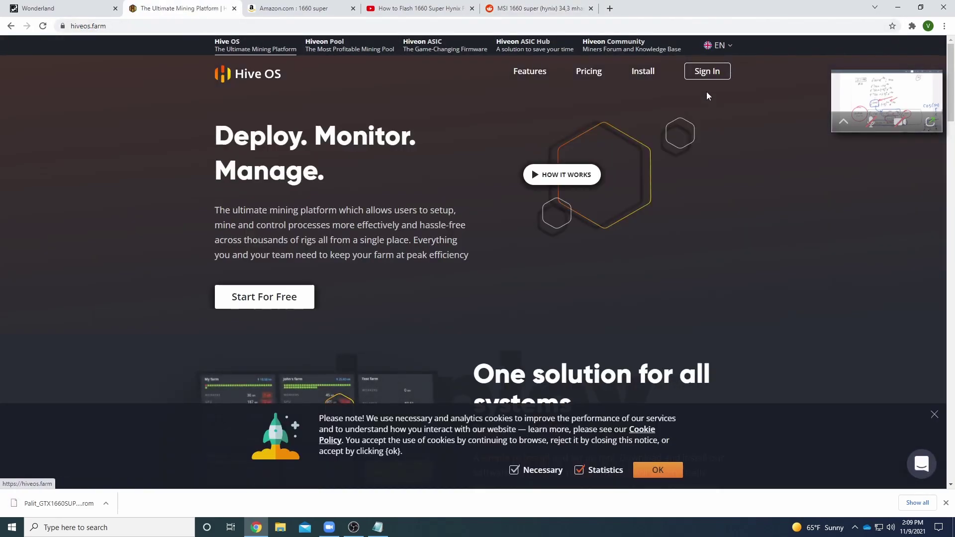
pyautogui.click(707, 71)
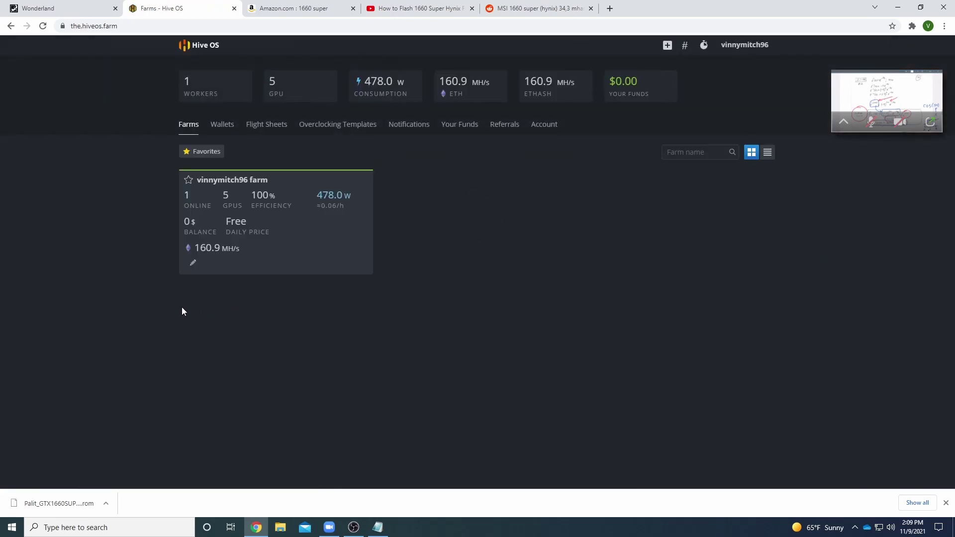
# Go to worker Farm_1's Overclocking settings and open the NVIDIA Flash VBIOS upload dialog.
pyautogui.click(259, 235)
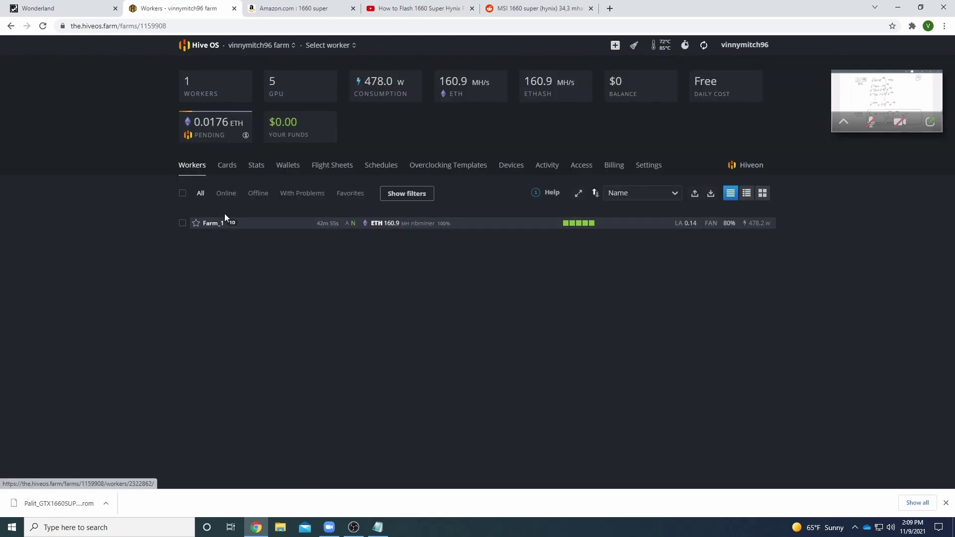
pyautogui.click(216, 223)
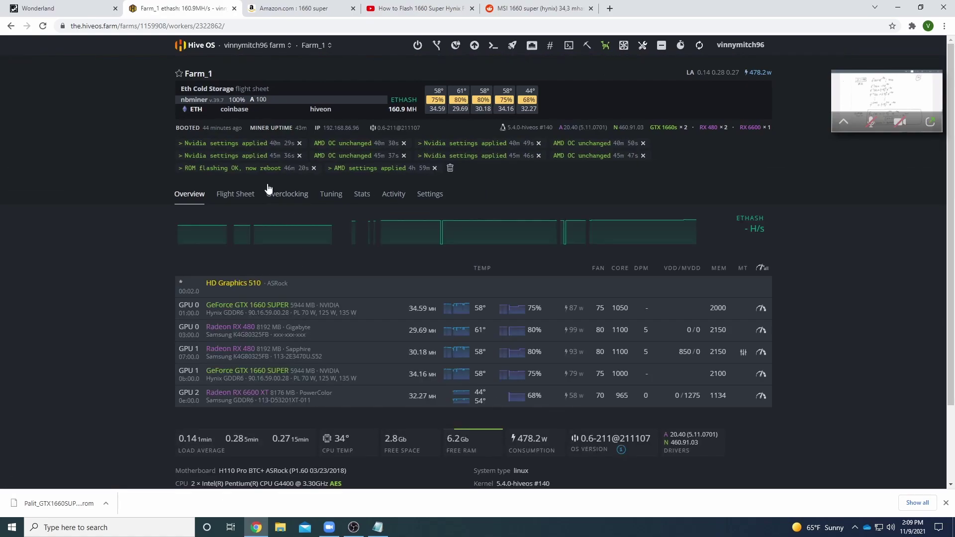
pyautogui.click(294, 196)
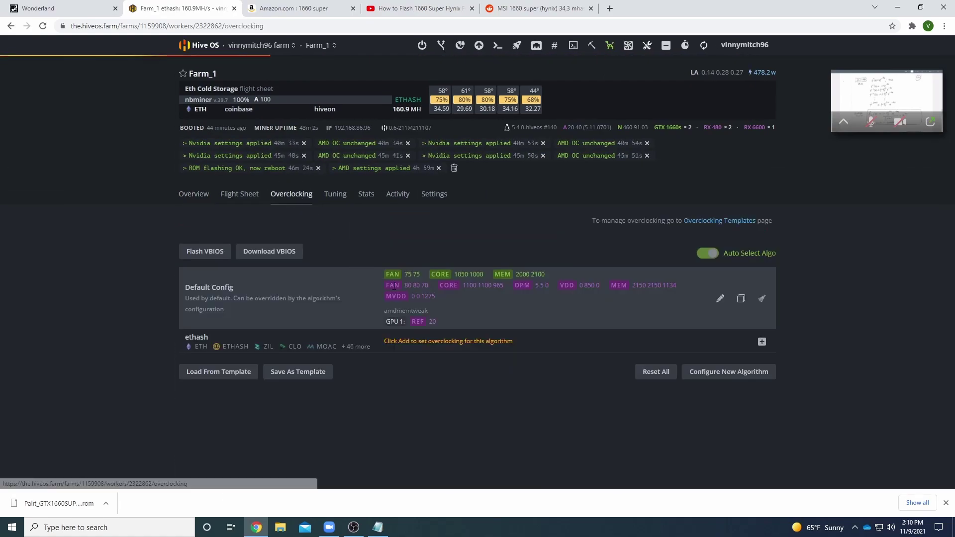
pyautogui.click(206, 252)
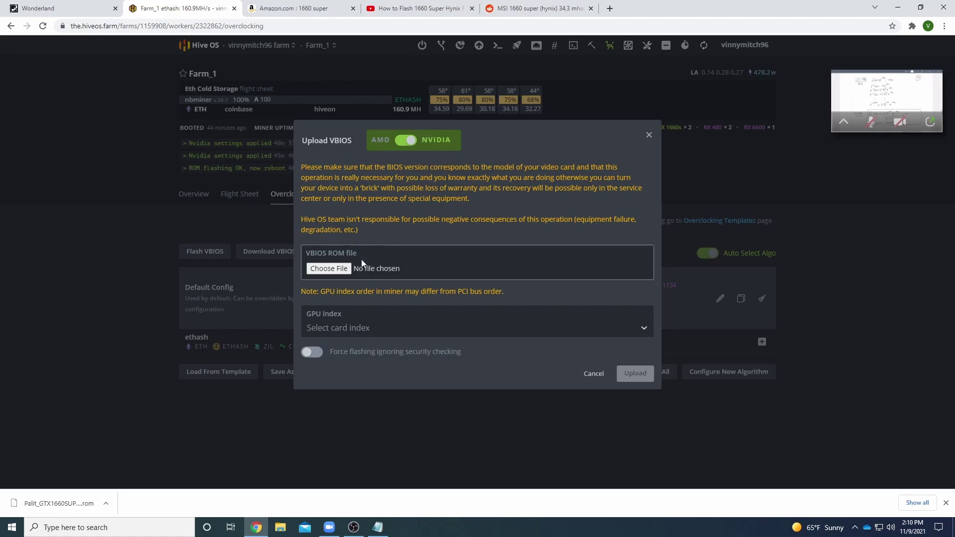
# Select Palit_GTX1660SUPER-6G-90.16.59.00.28.rom from Desktop > Nvidia Drivers > 1660 Super > ModifiedHynix.
pyautogui.click(340, 269)
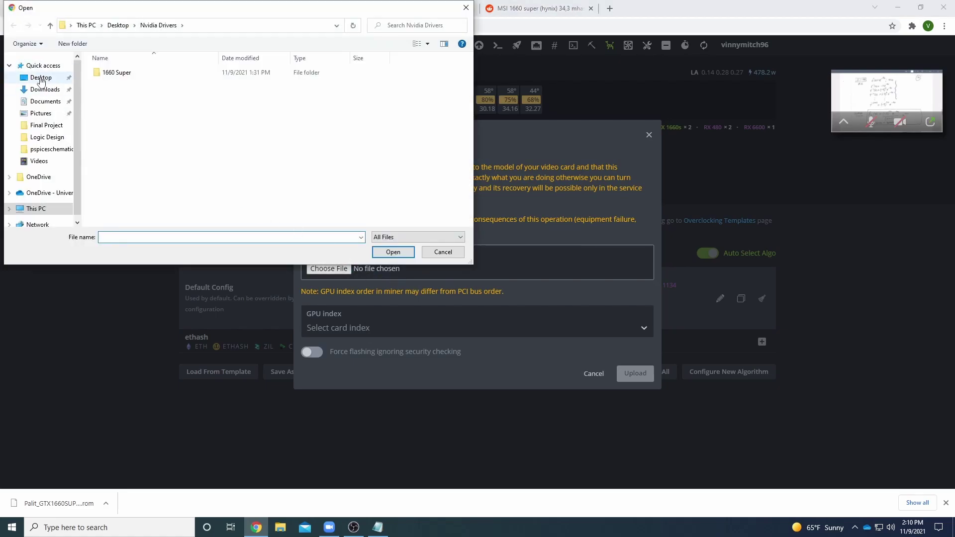
pyautogui.click(41, 78)
pyautogui.doubleClick(133, 95)
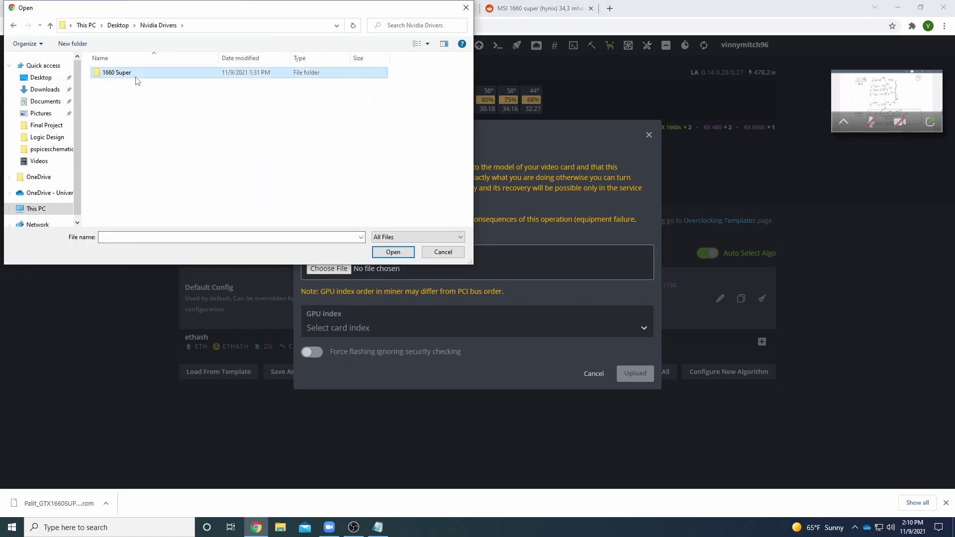
pyautogui.doubleClick(133, 73)
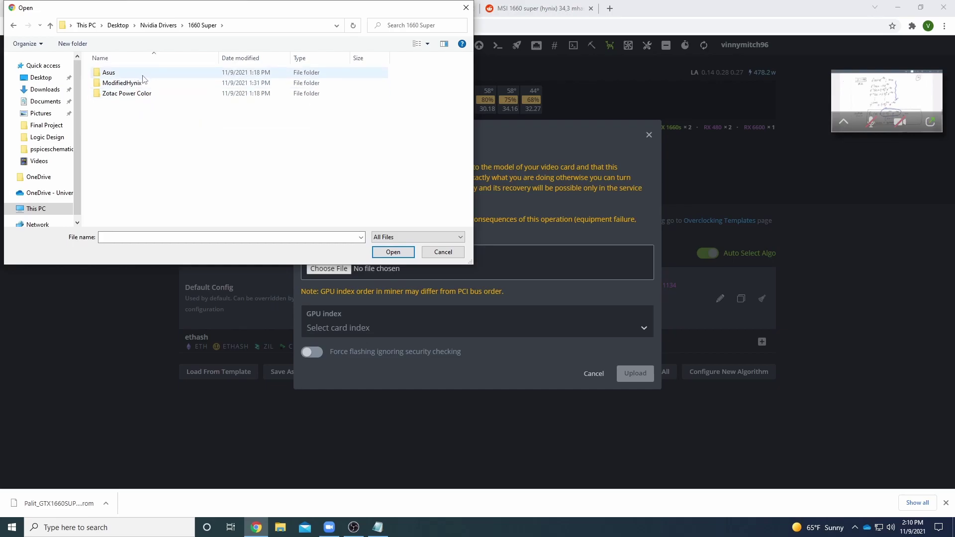
pyautogui.doubleClick(140, 83)
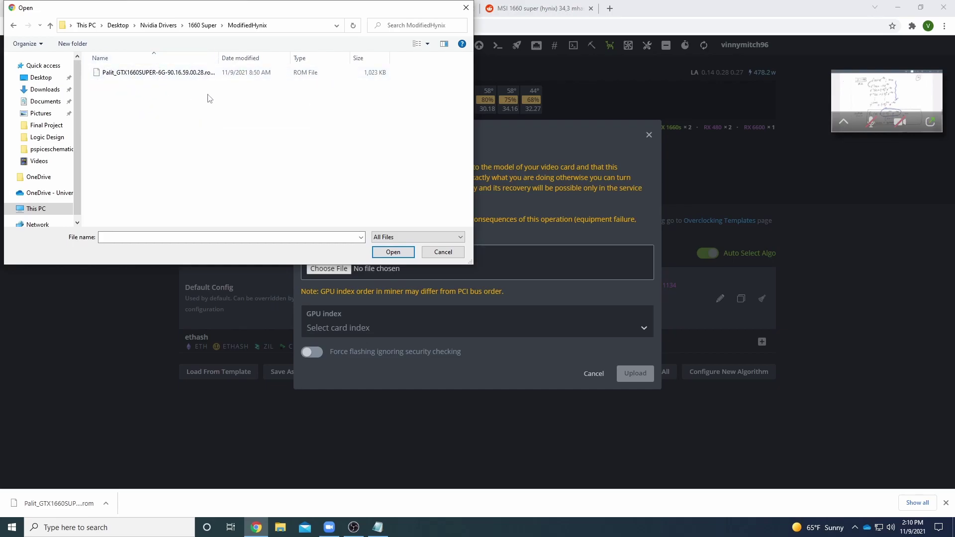
pyautogui.click(156, 73)
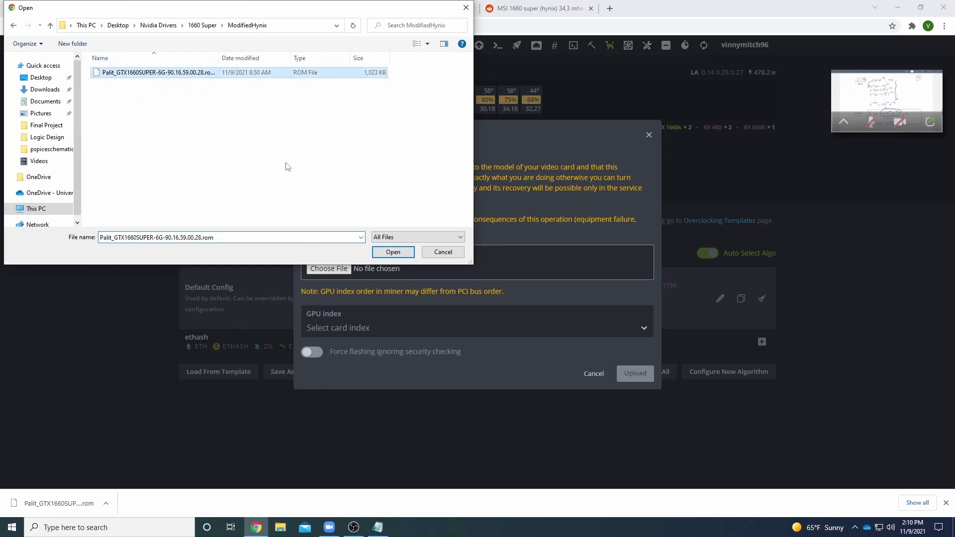
# Load the Palit ROM, enable force flashing, and target GPU 0 (GTX 1660 SUPER, Hynix).
pyautogui.click(391, 252)
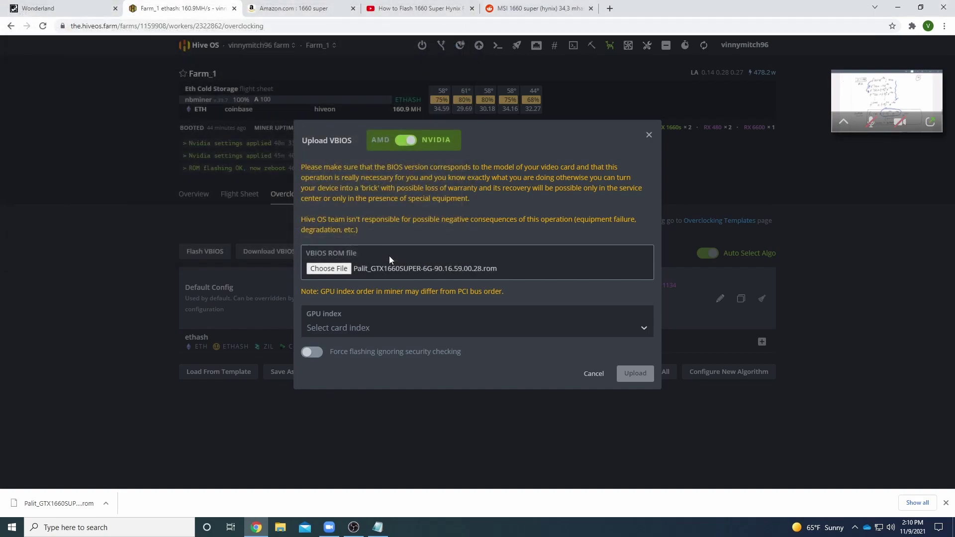
pyautogui.click(356, 330)
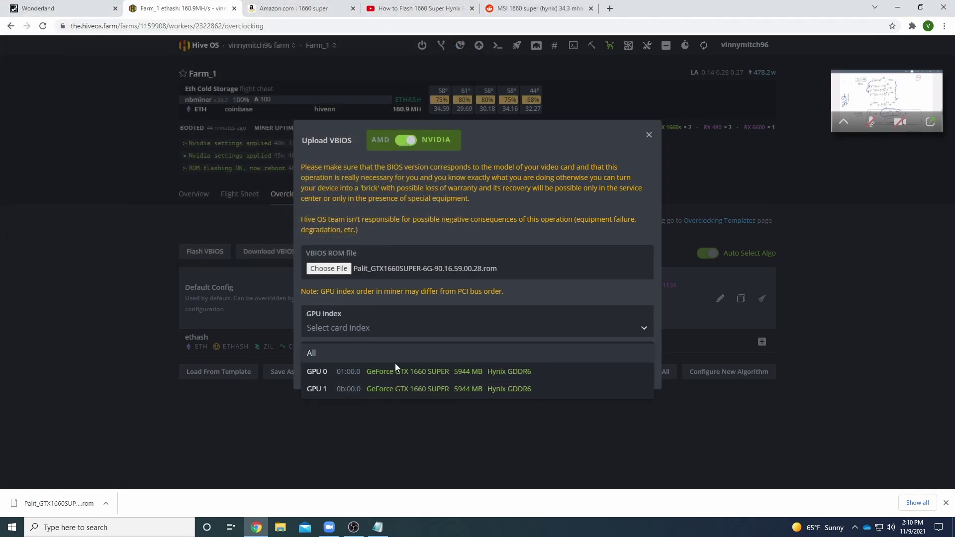
pyautogui.click(392, 322)
pyautogui.click(322, 359)
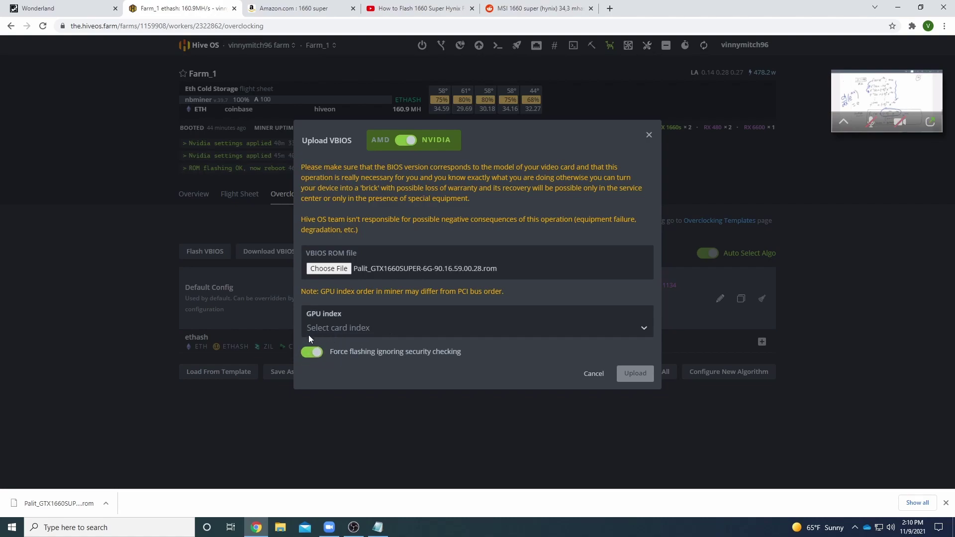
pyautogui.click(343, 329)
pyautogui.click(375, 370)
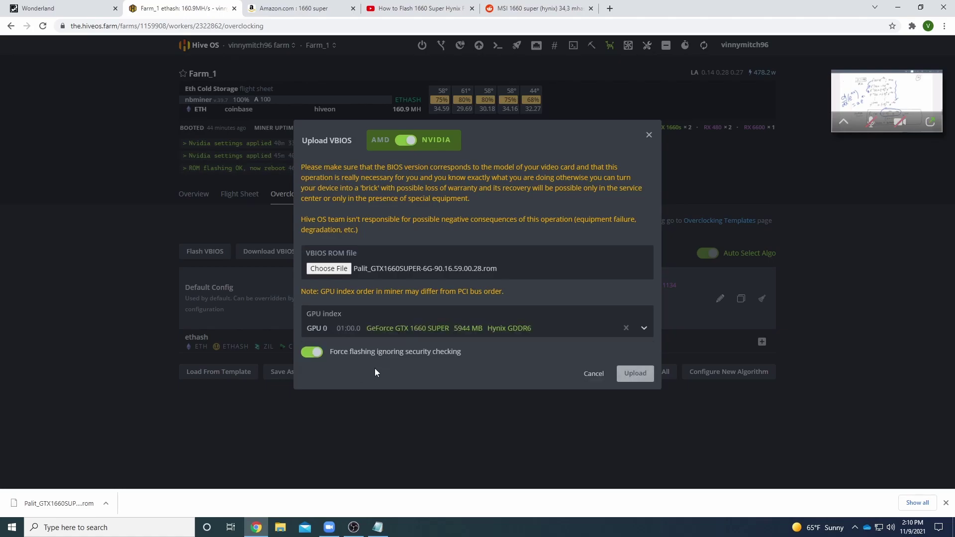